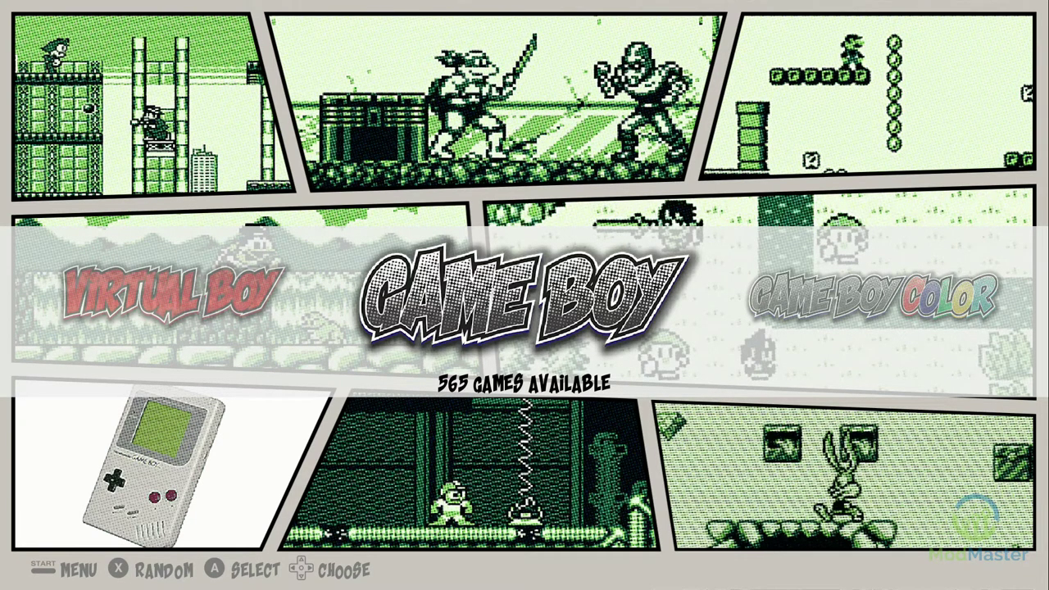
Advance the carousel past Game Boy Color, GBA, Master System, Genesis, 32X, Sega CD and Game Gear to Dreamcast
key("Right")
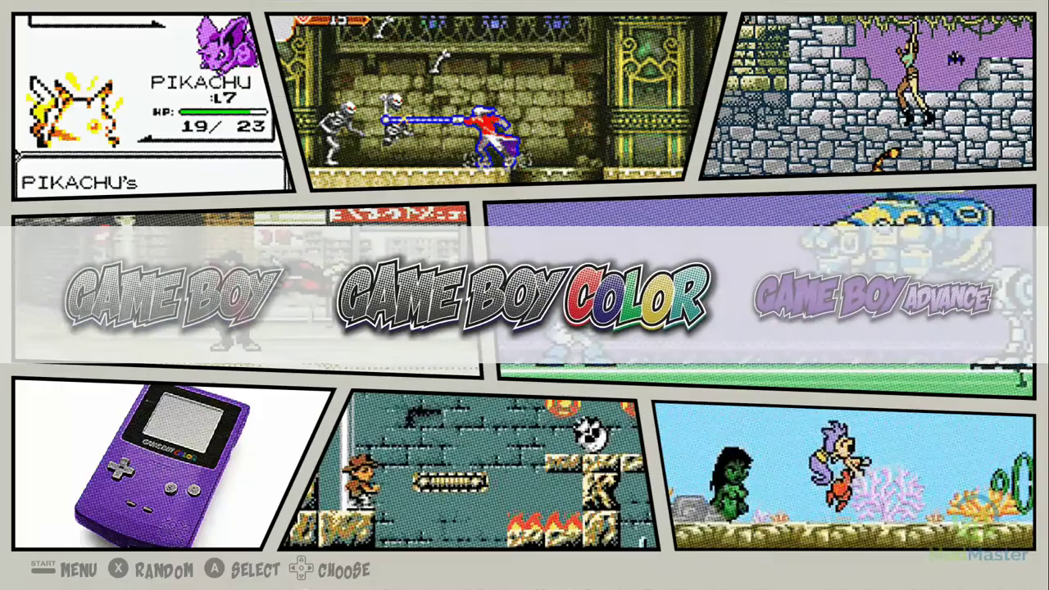
key("Right")
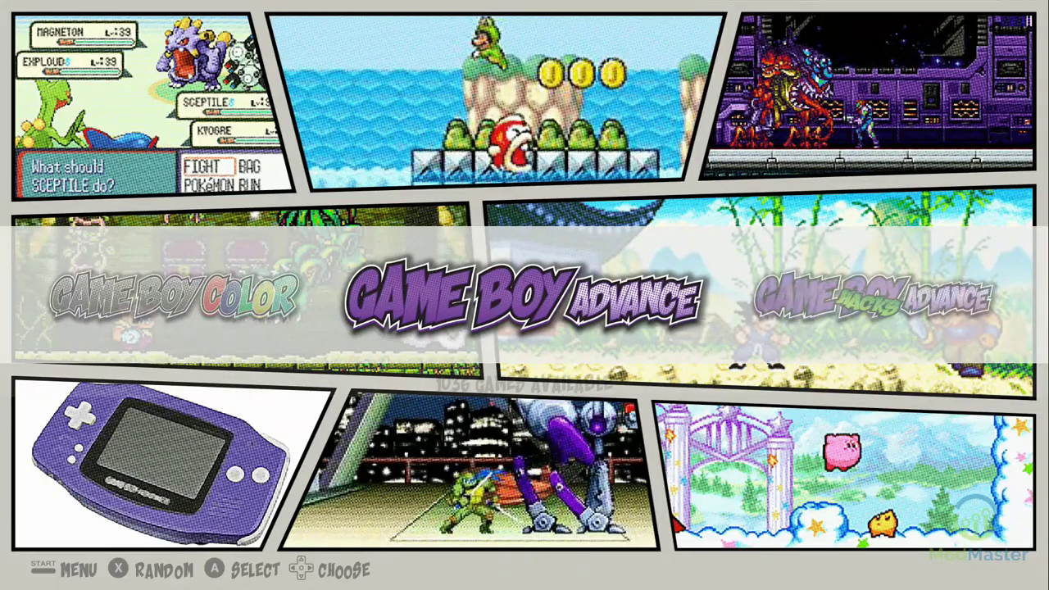
key("Right")
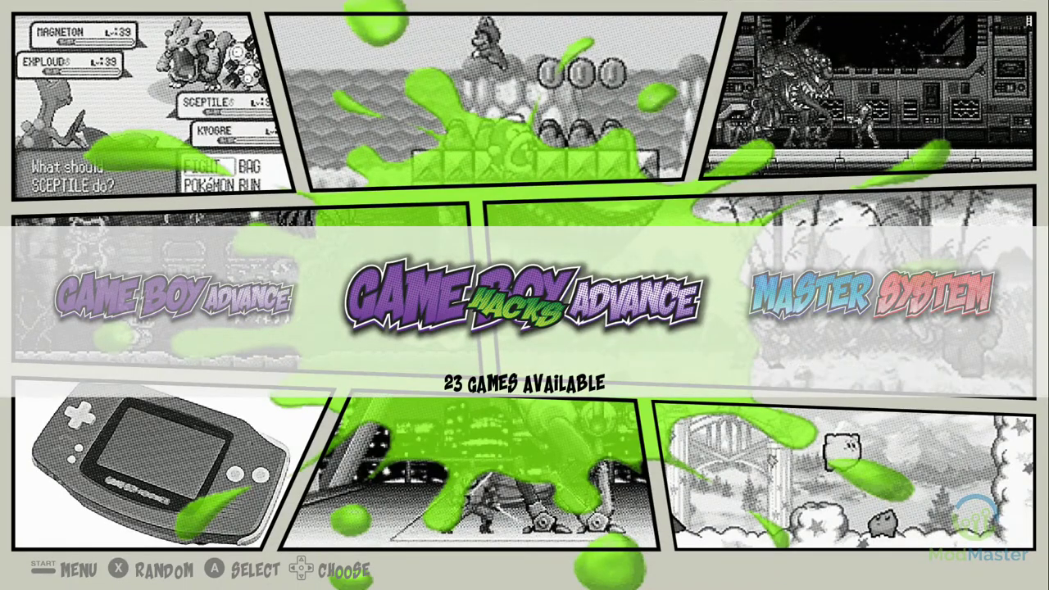
key("Right")
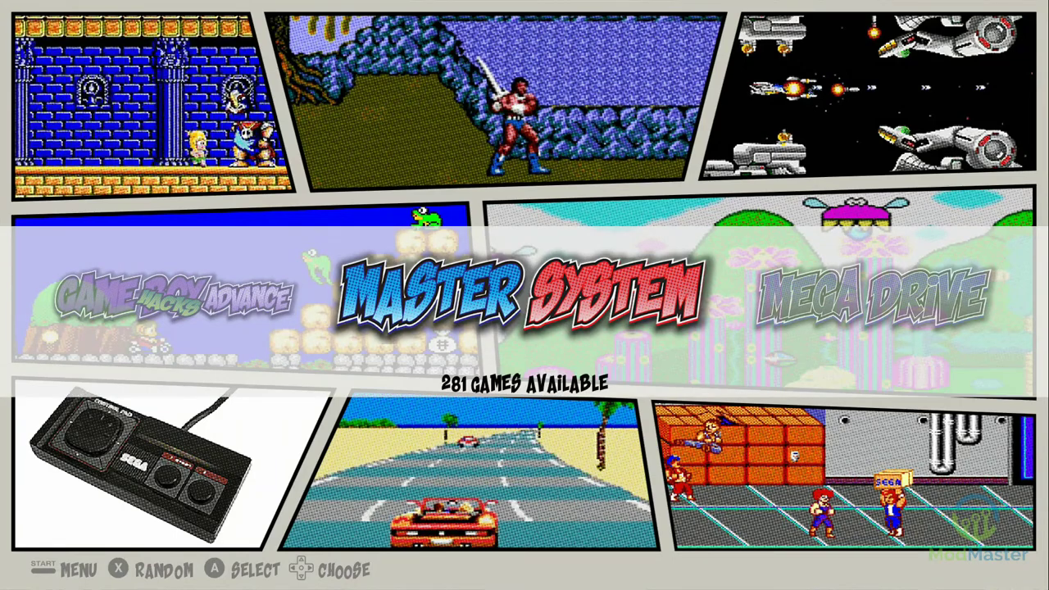
key("Right")
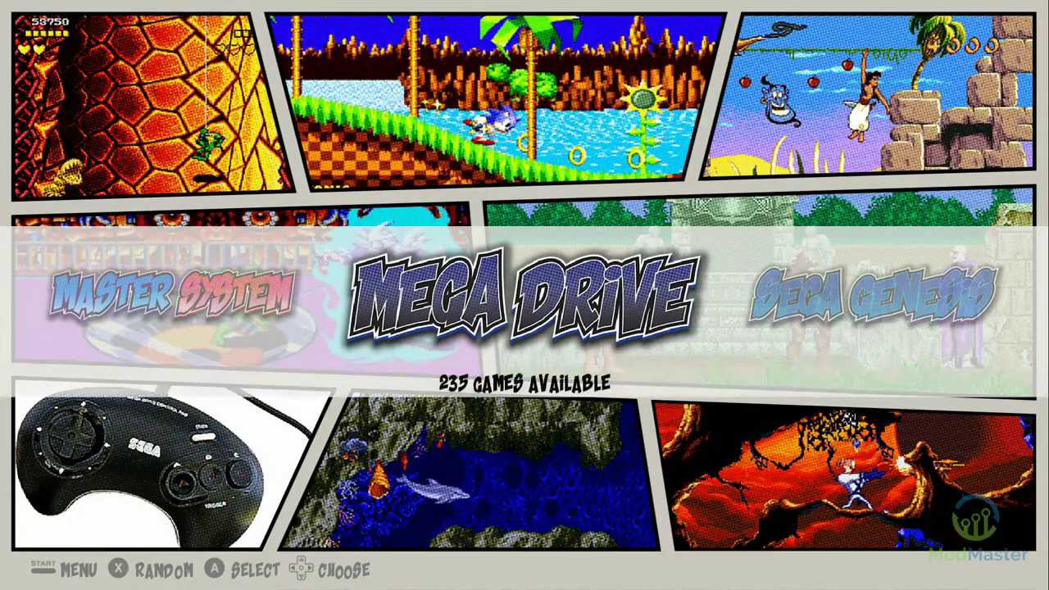
key("Right")
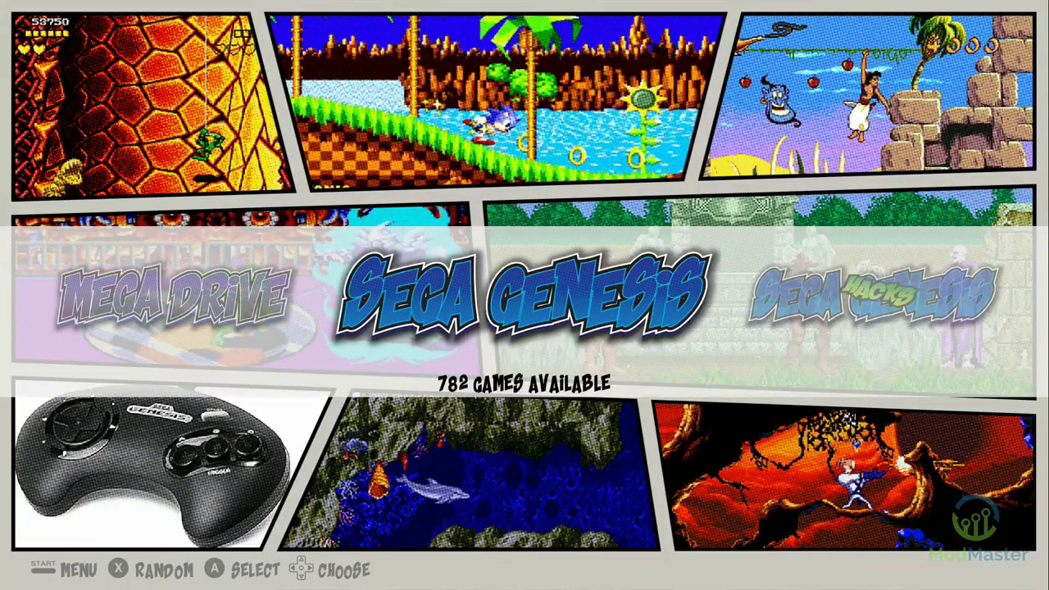
key("Right")
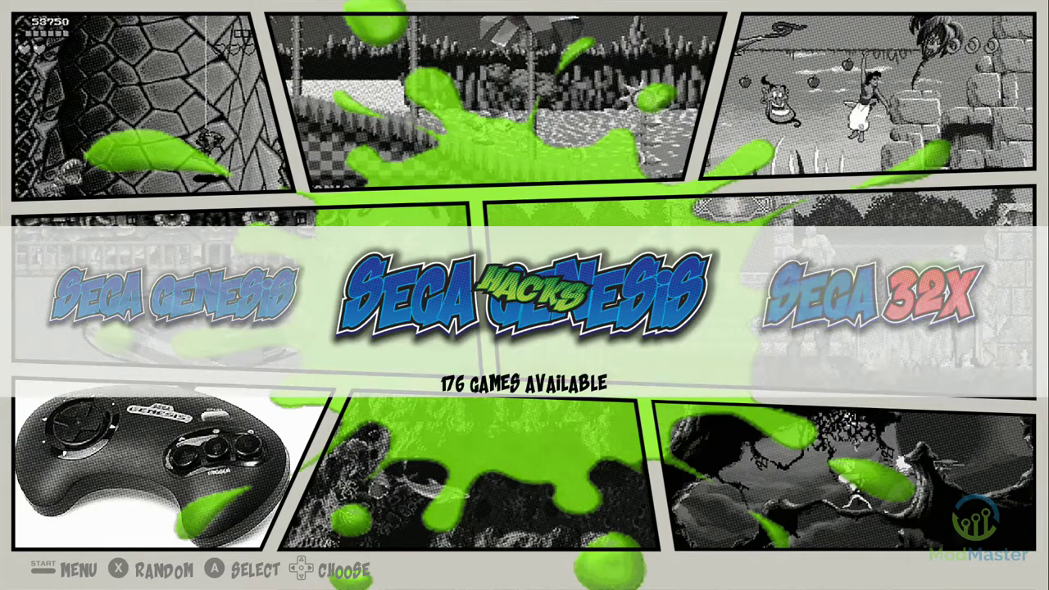
key("Right")
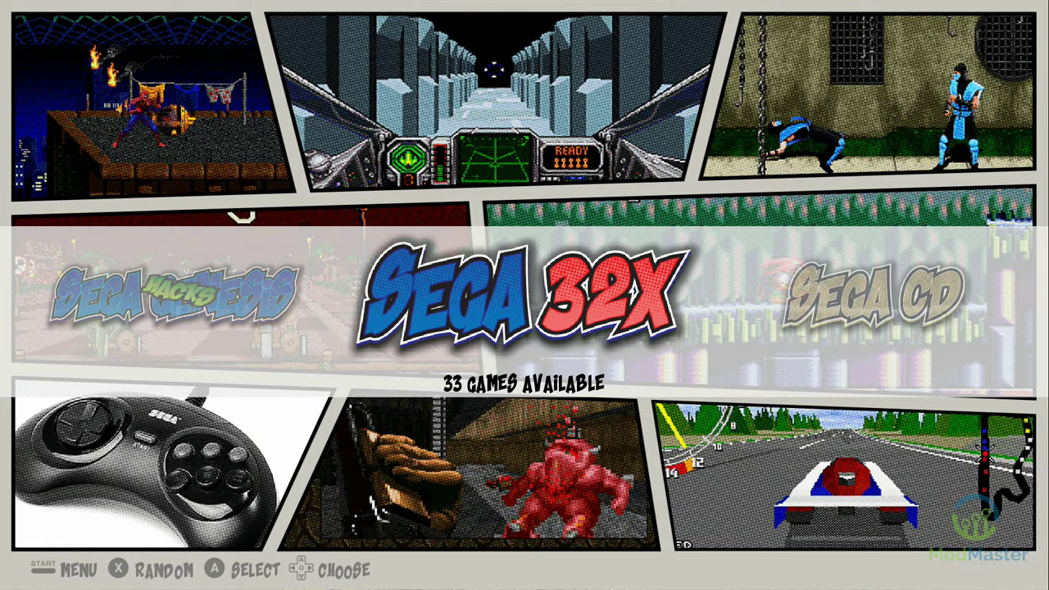
key("Right")
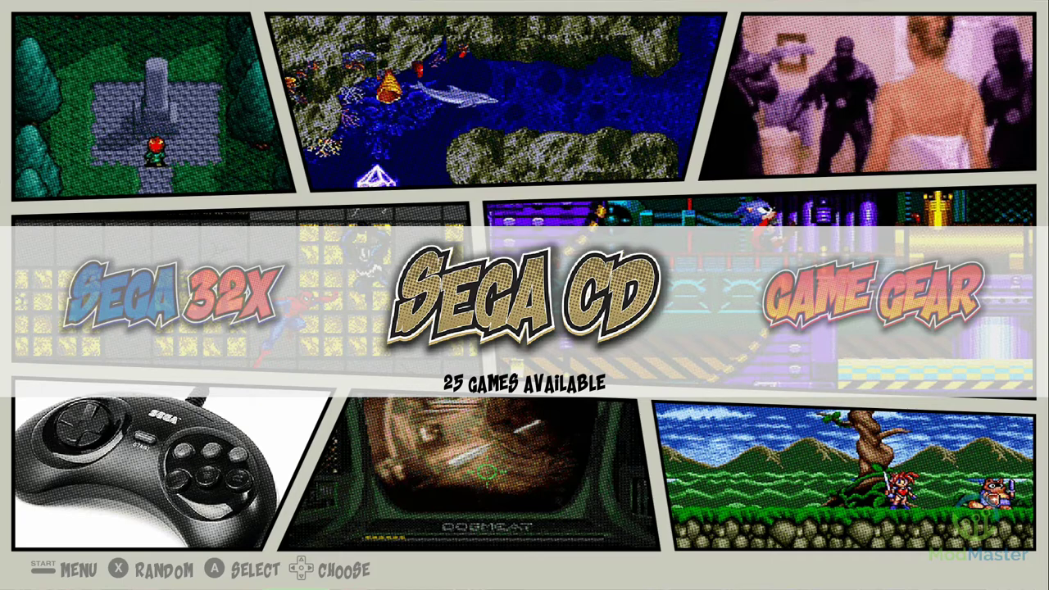
key("Right")
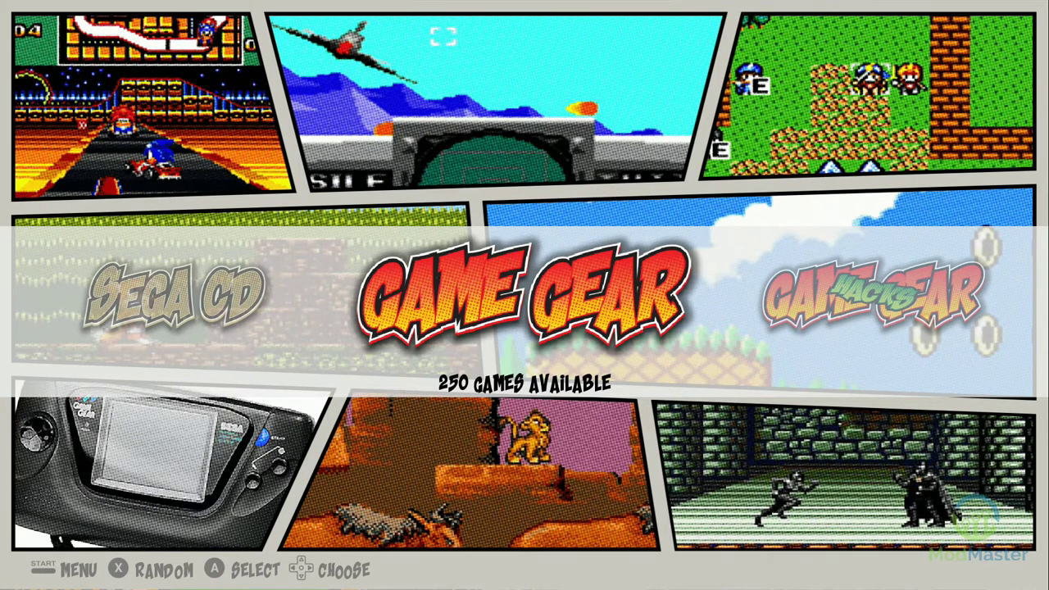
key("Right")
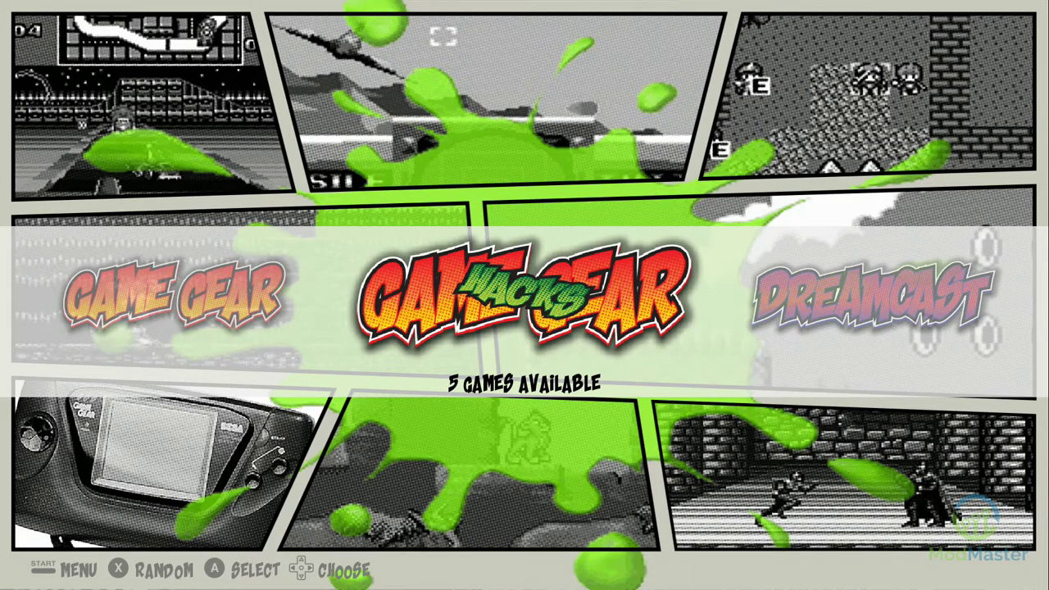
key("Right")
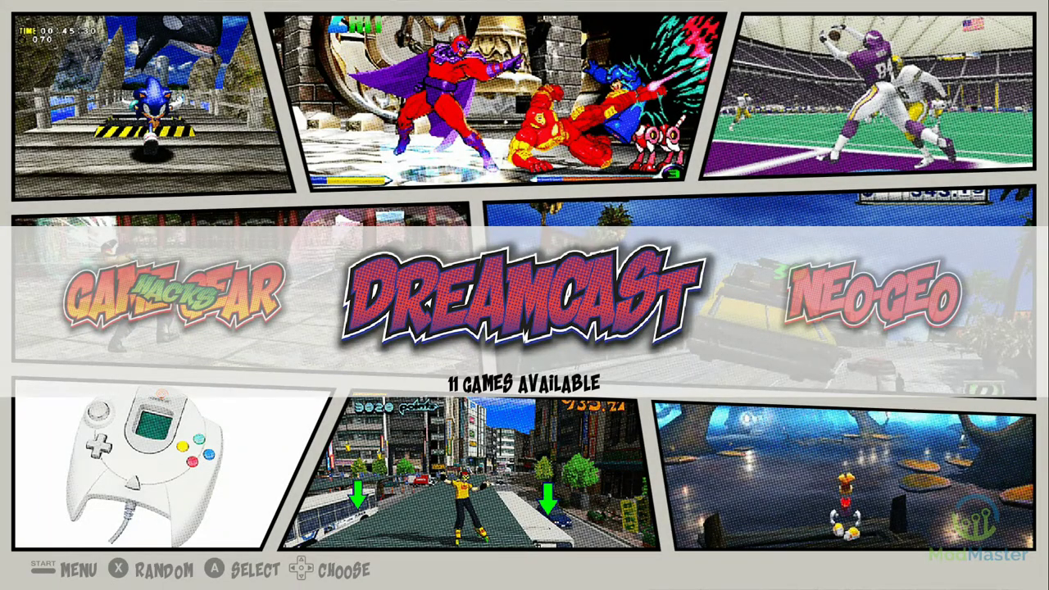
Advance the carousel through Neo-Geo, Neogeo Pocket, PC Engine, TurboGrafx 16/CD, PlayStation and Ports to RetroPie
key("Right")
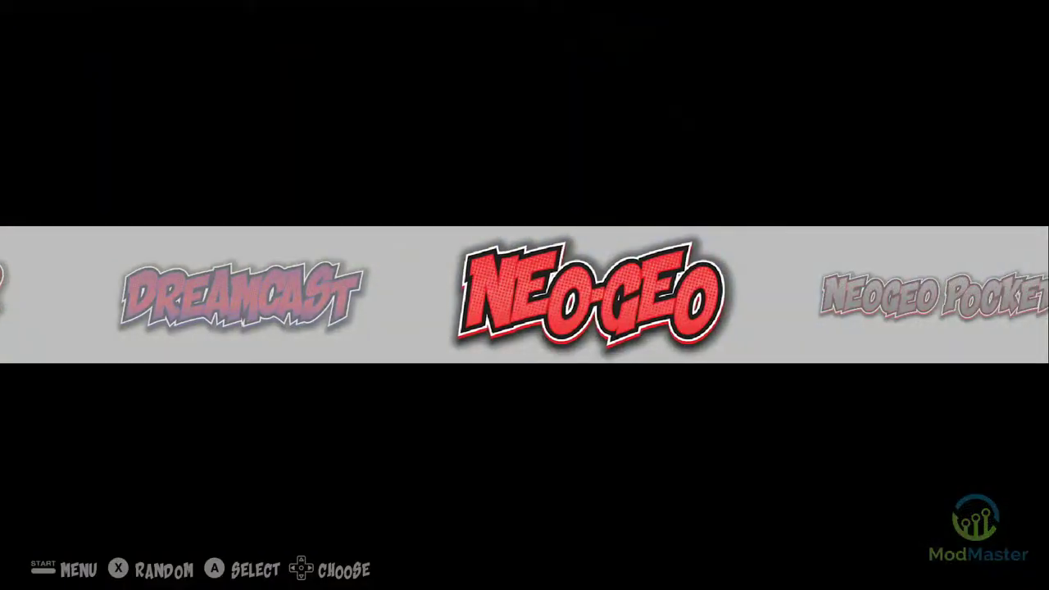
key("Right")
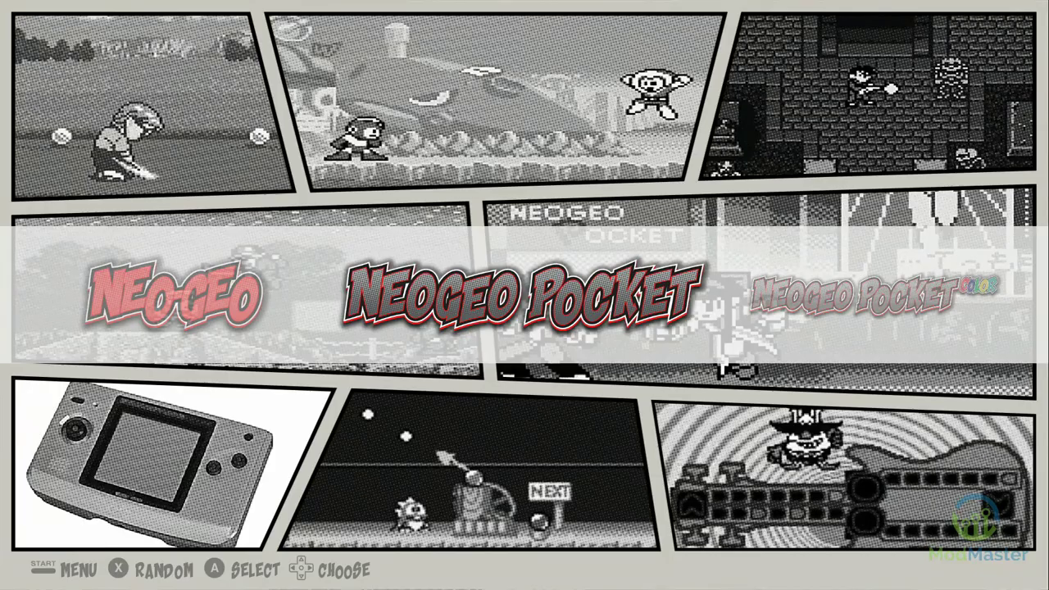
key("Right")
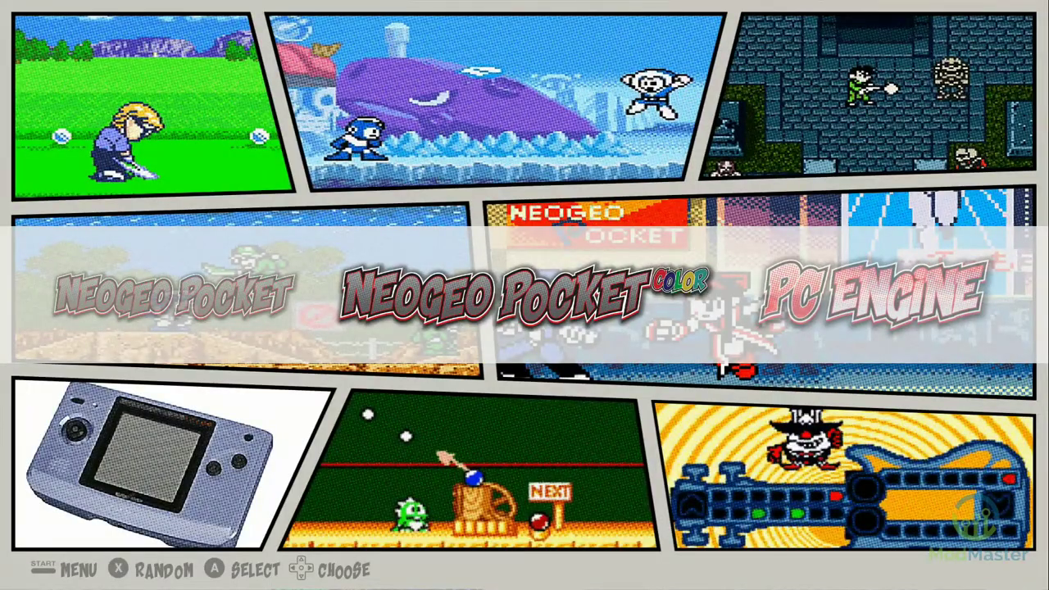
key("Right")
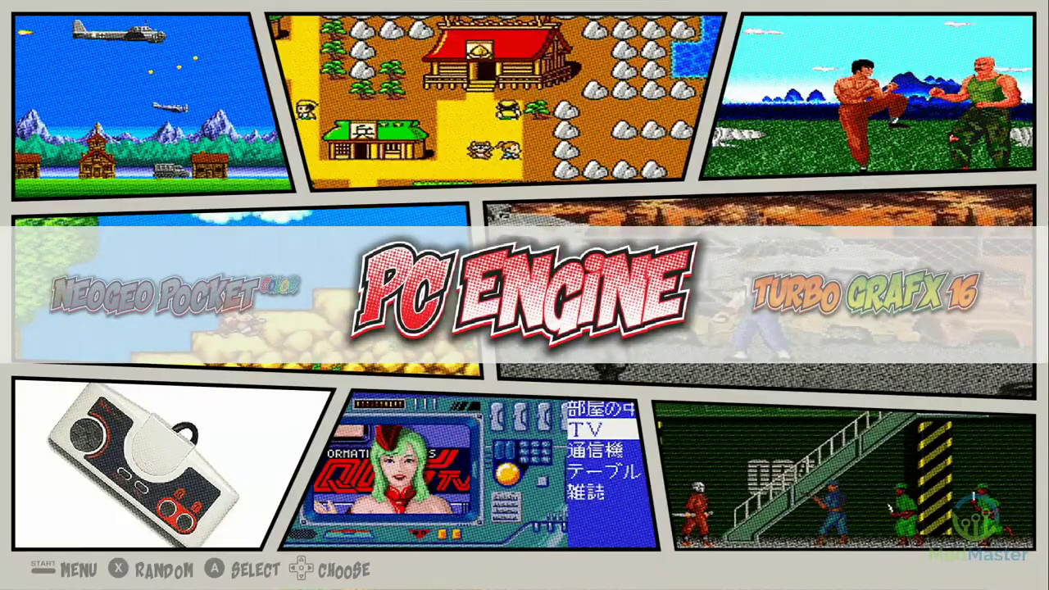
key("Right")
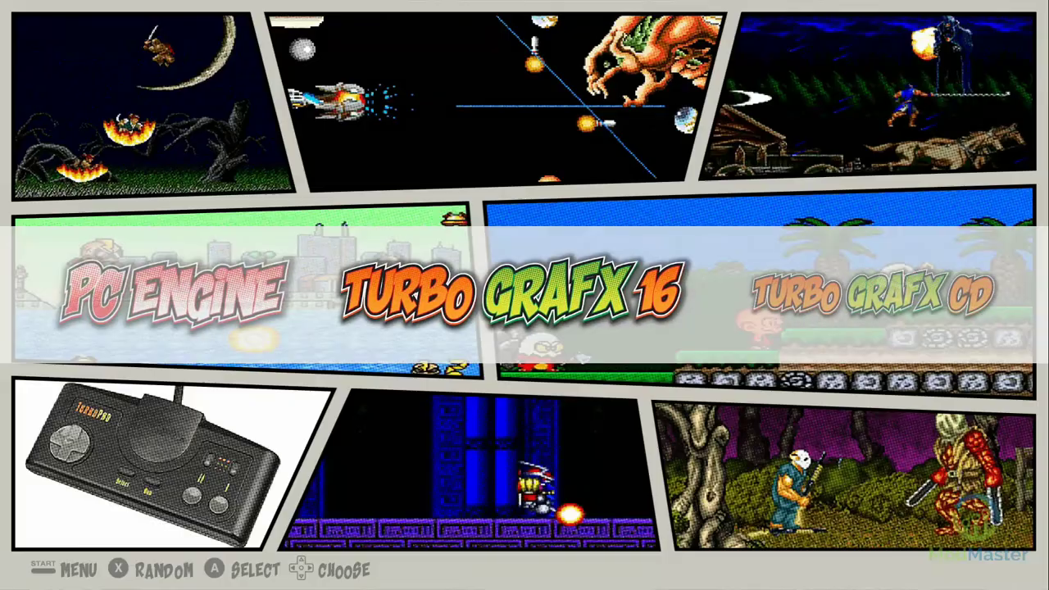
key("Right")
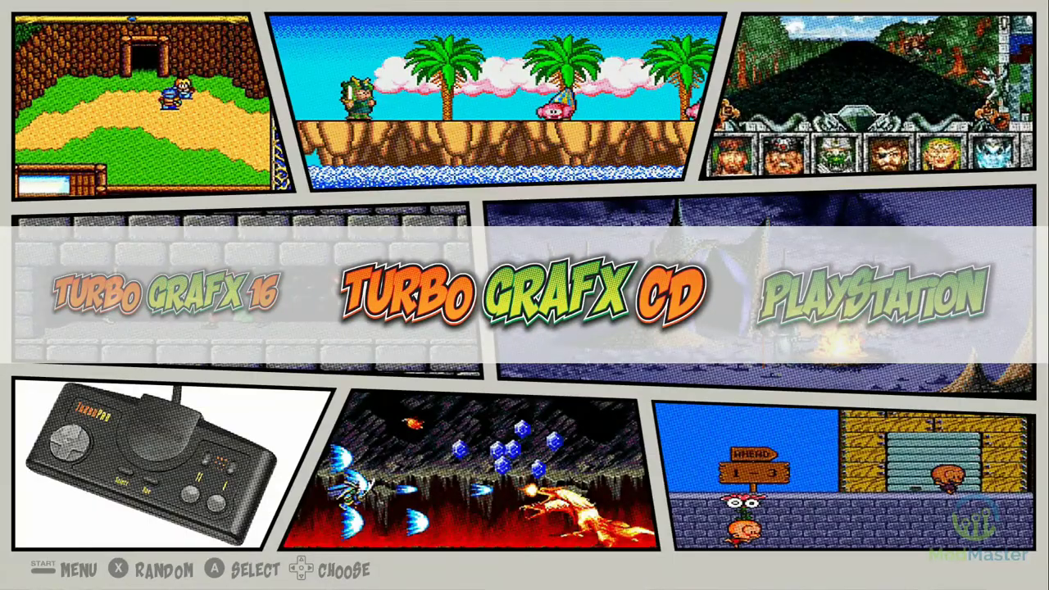
key("Right")
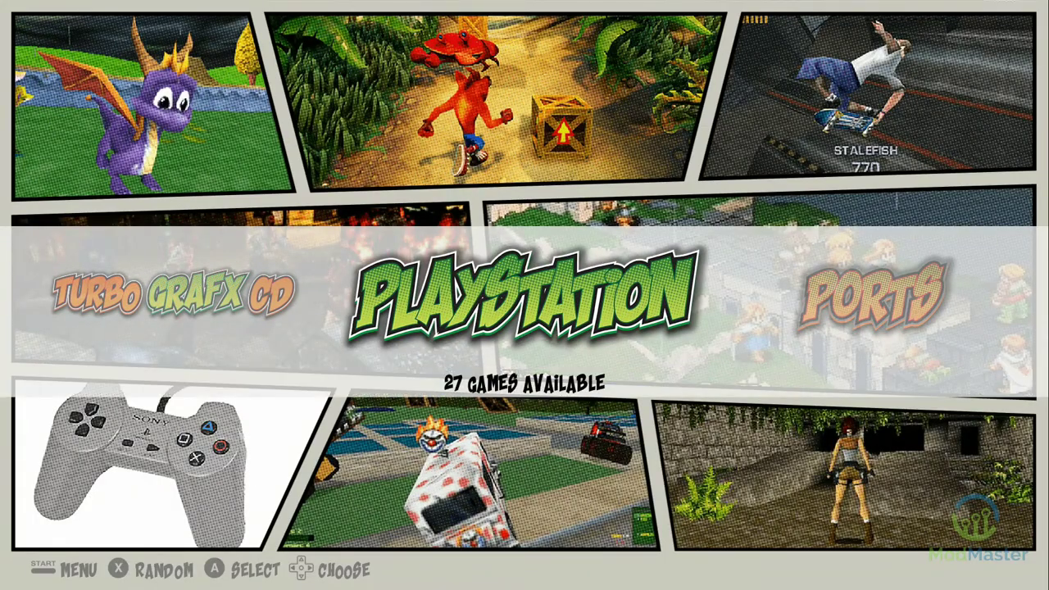
key("Right")
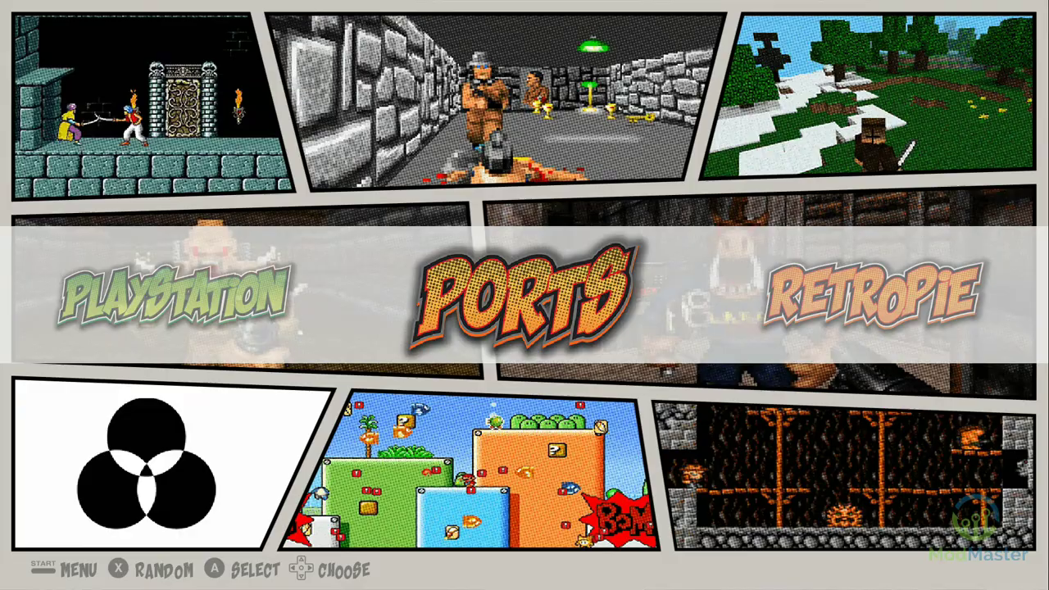
key("Right")
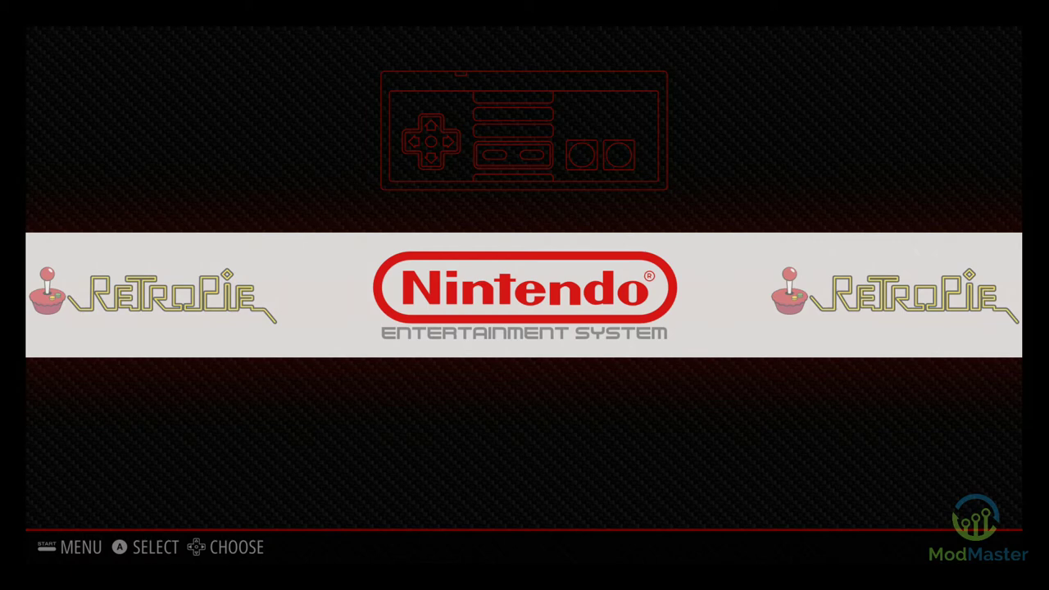
Cycle the carousel between RetroPie and Nintendo Entertainment System, then bring up the EmulationStation Main Menu
key("Right")
key("Right")
key("Right")
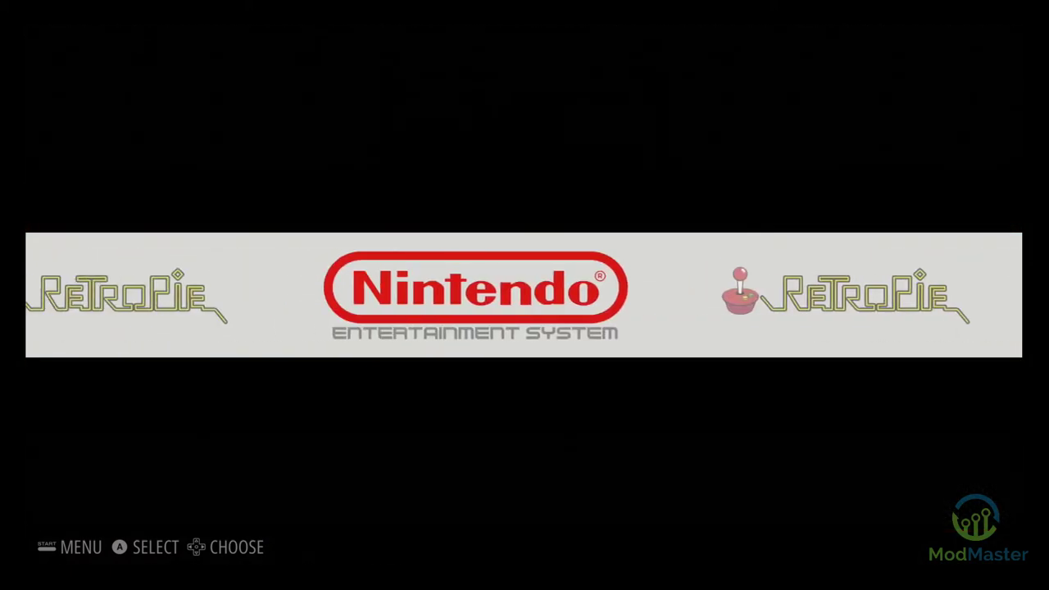
key("Right")
key("Right")
key("Right")
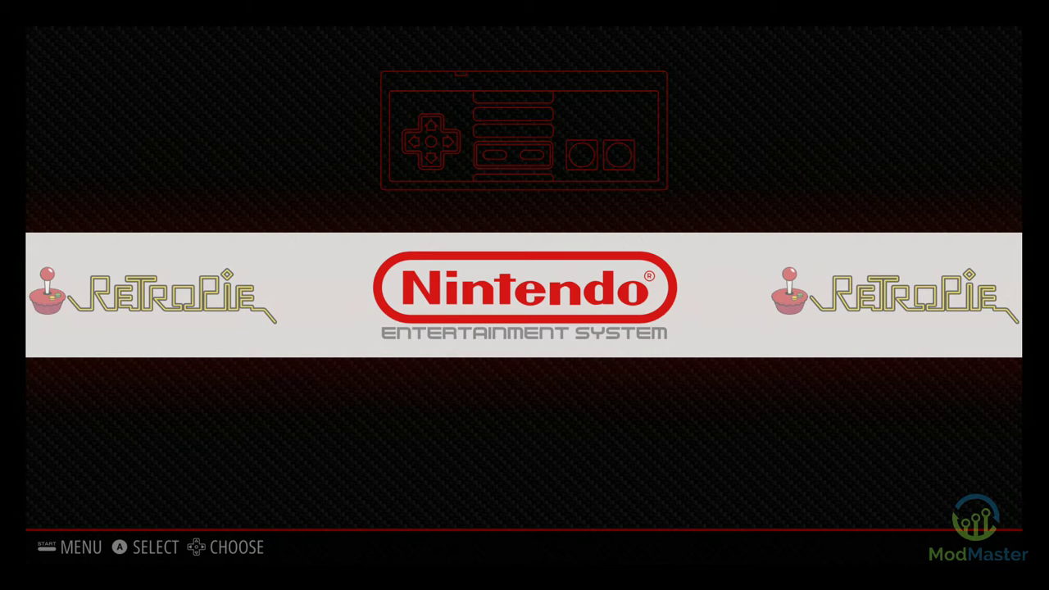
key("Return")
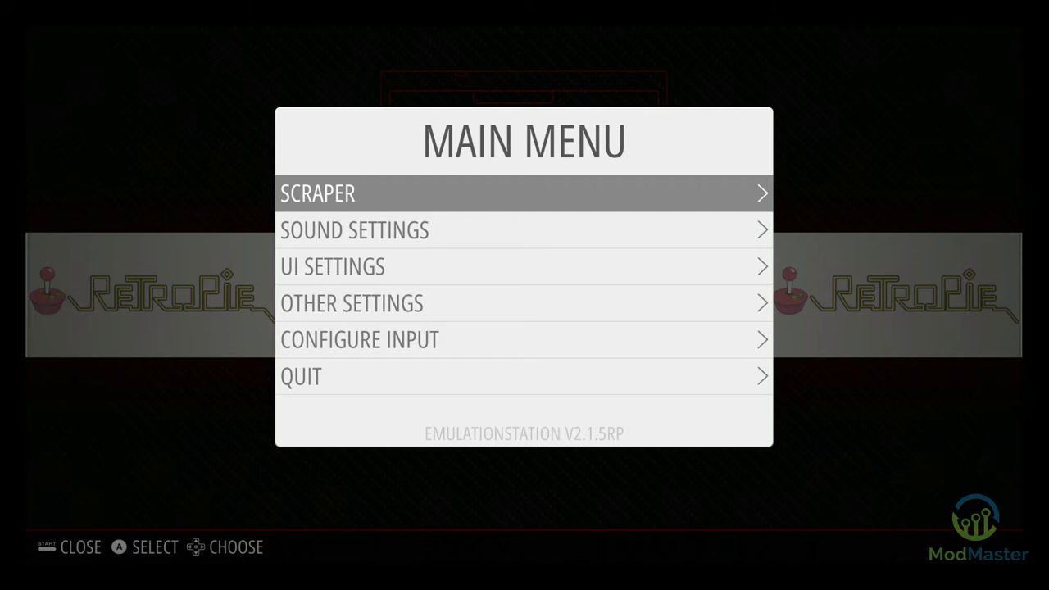
Close the main menu and enter the RetroPie configuration entries
key("Escape")
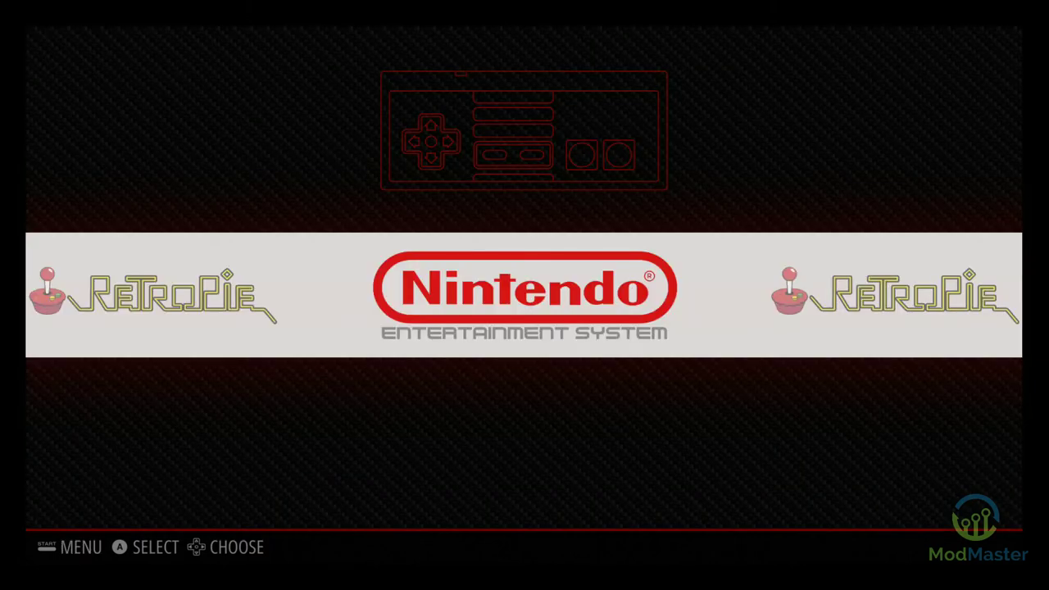
key("Right")
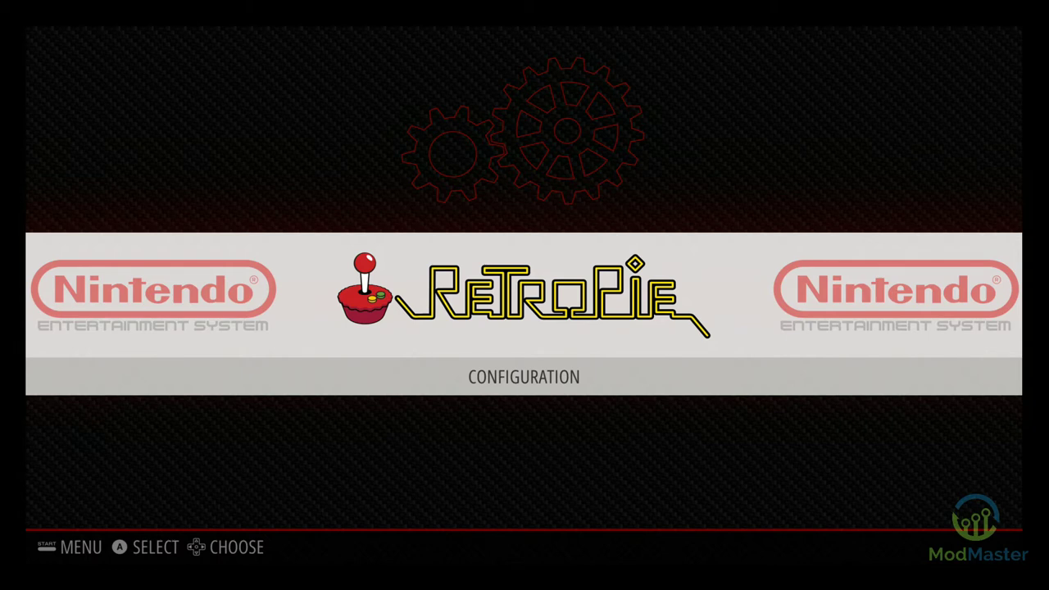
key("Return")
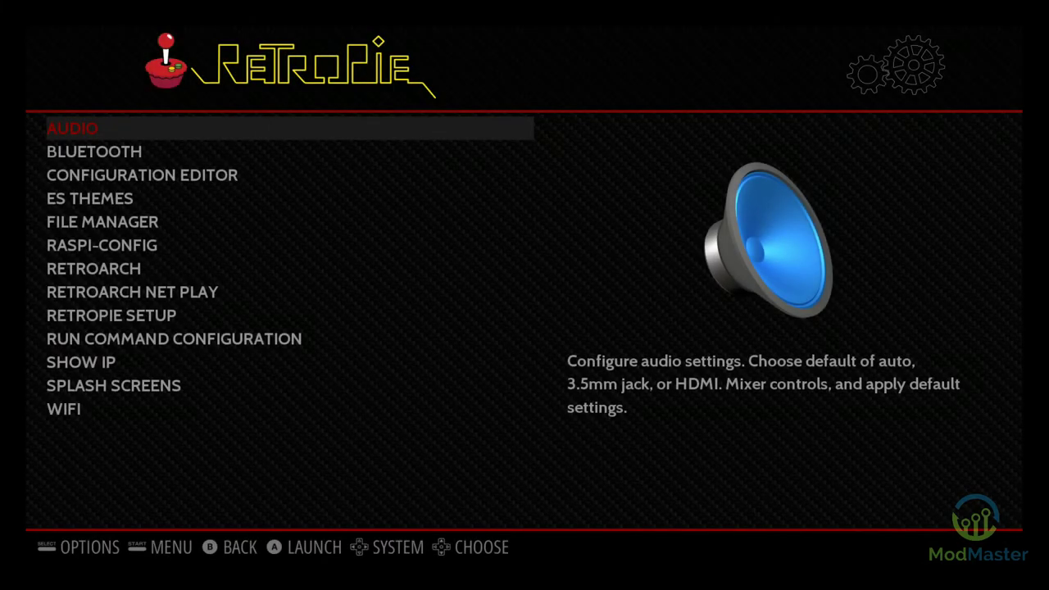
Launch the ES THEMES tool from the RetroPie configuration list
key("Down")
key("Down")
key("Down")
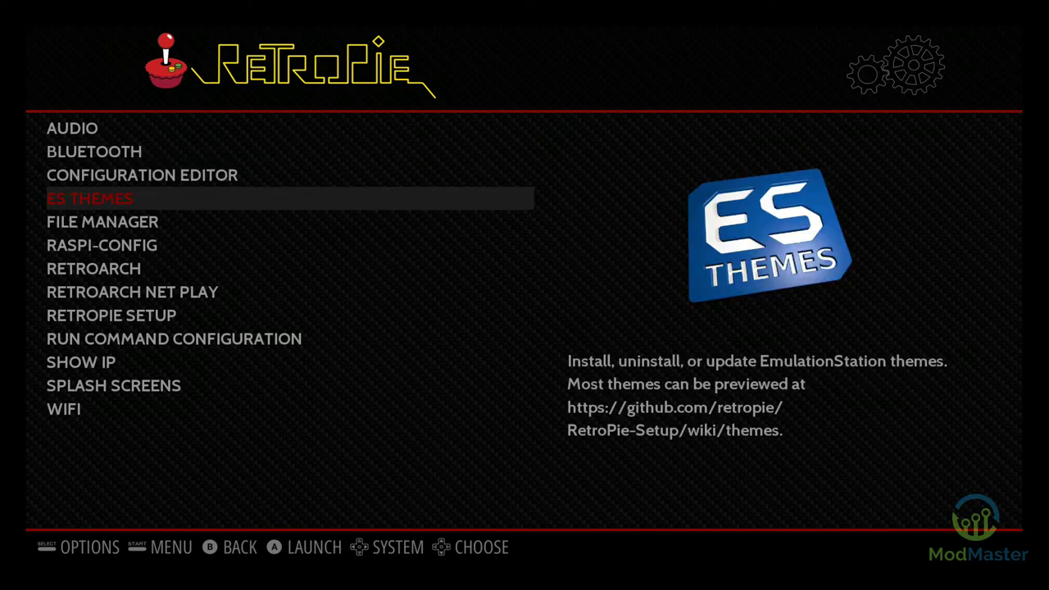
key("Up")
key("Down")
key("Return")
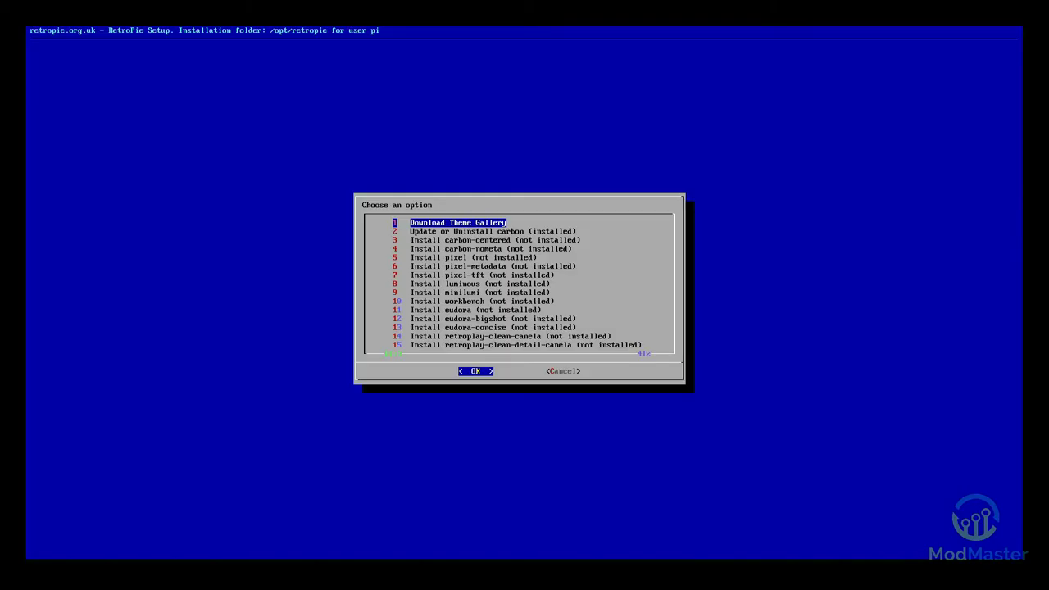
Browse the theme list down to its last entries, futura-10px-dark and fundamental
key("Down")
key("Down")
key("Down")
key("Down")
key("Down")
key("Down")
key("Down")
key("Down")
key("Down")
key("Down")
key("Down")
key("Down")
key("Down")
key("Down")
key("Down")
key("Down")
key("Down")
key("Down")
key("Down")
key("Down")
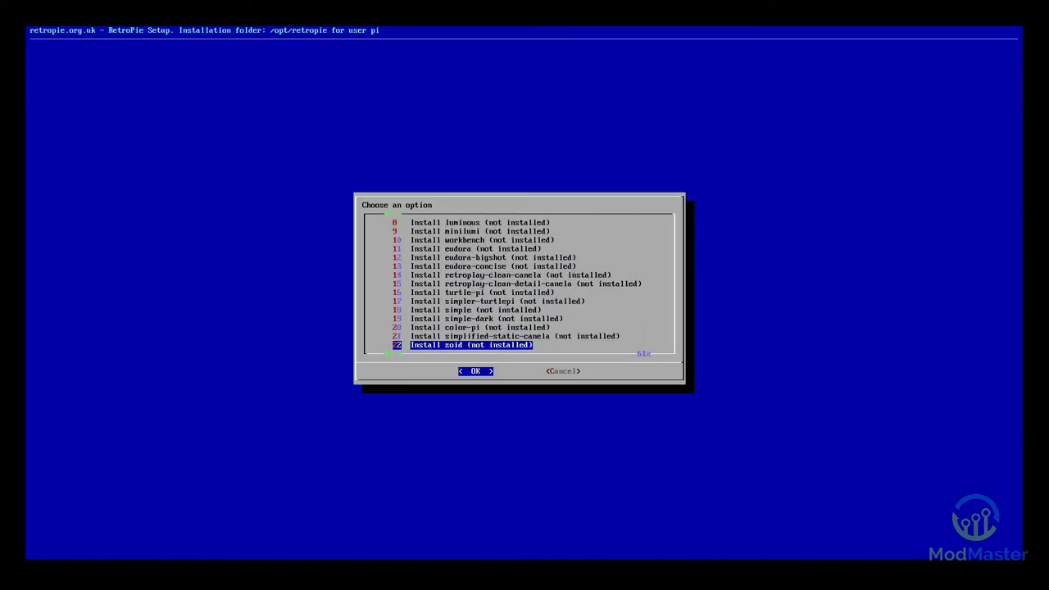
key("Down")
key("Down")
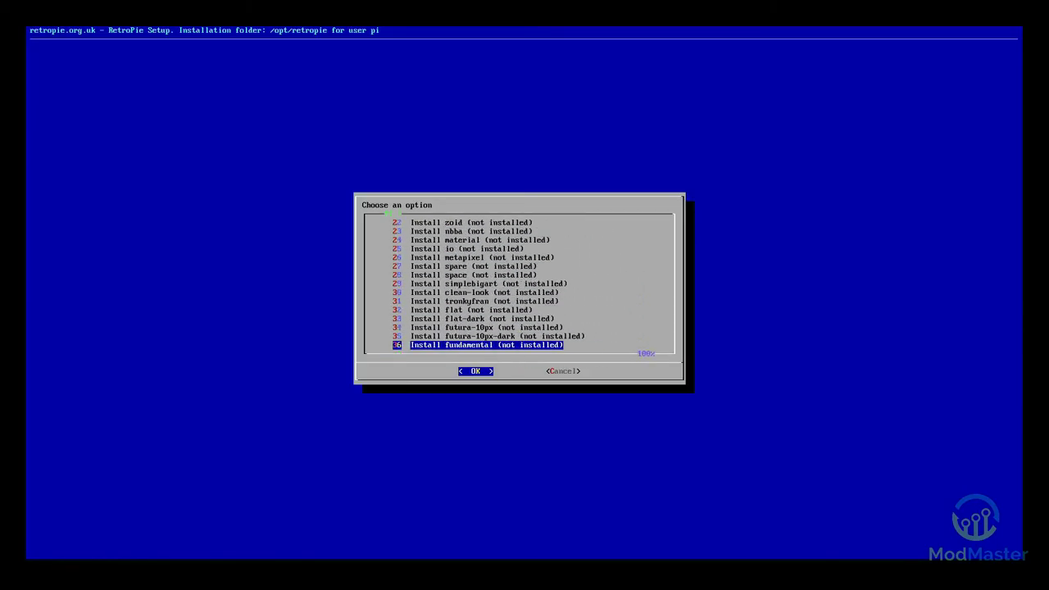
key("Up")
key("Down")
key("Up")
key("Down")
key("Up")
key("Down")
Cancel the theme installer without installing anything and launch RETROPIE SETUP
key("Tab")
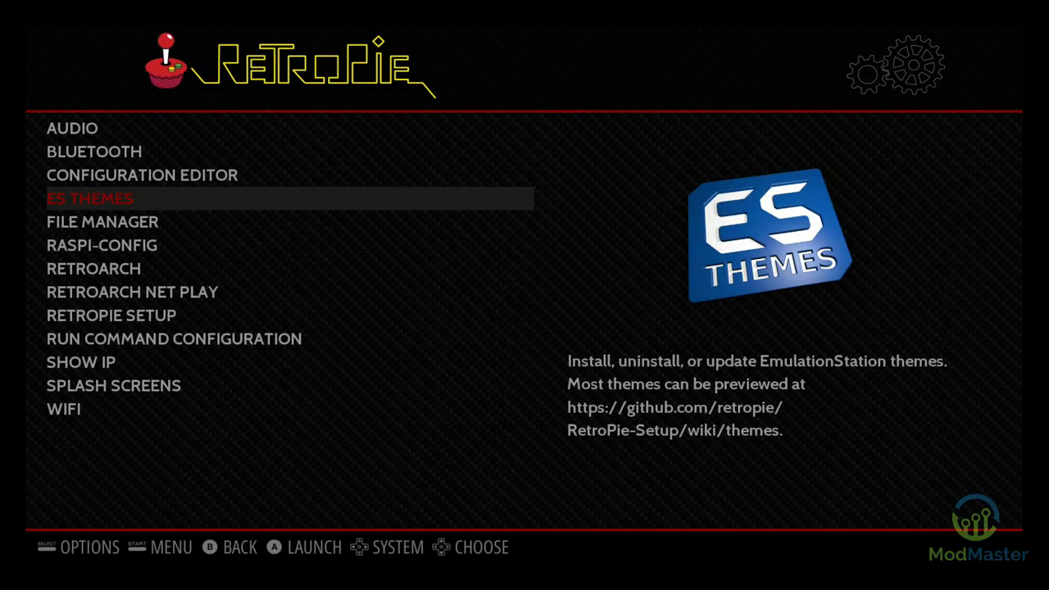
key("Down")
key("Down")
key("Down")
key("Down")
key("Down")
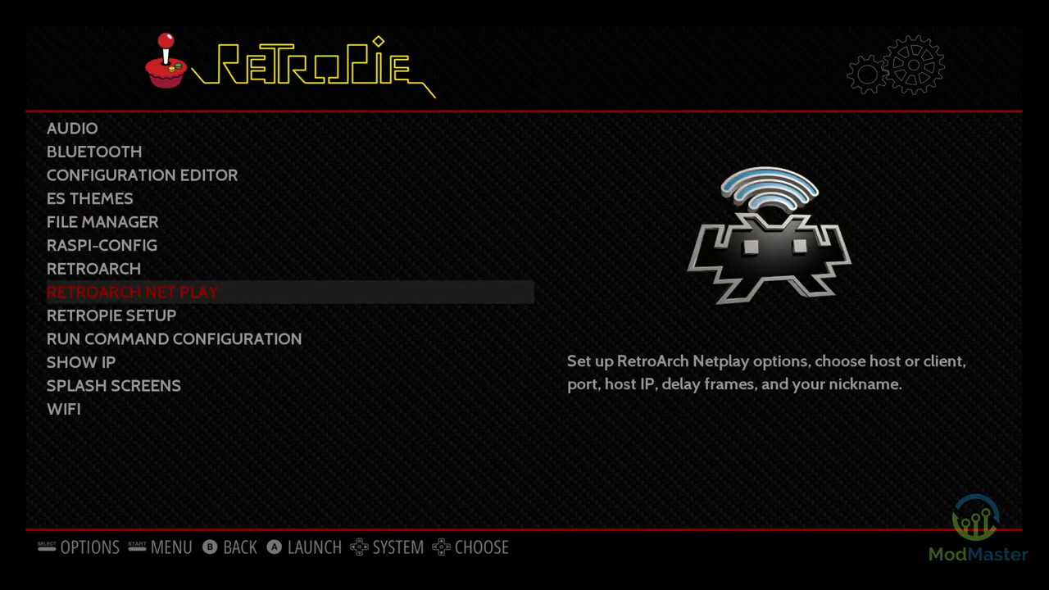
key("Return")
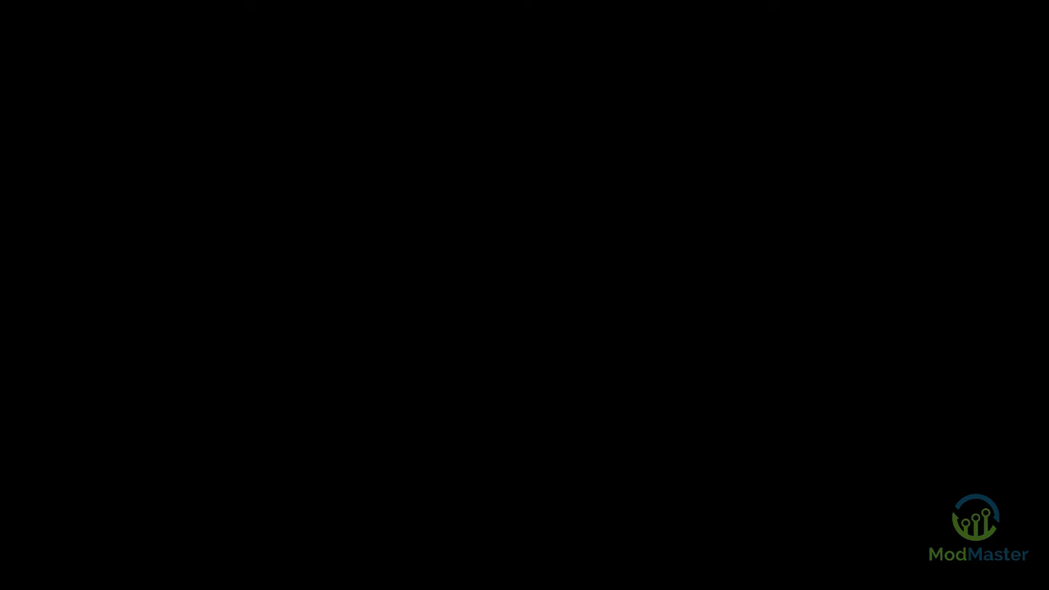